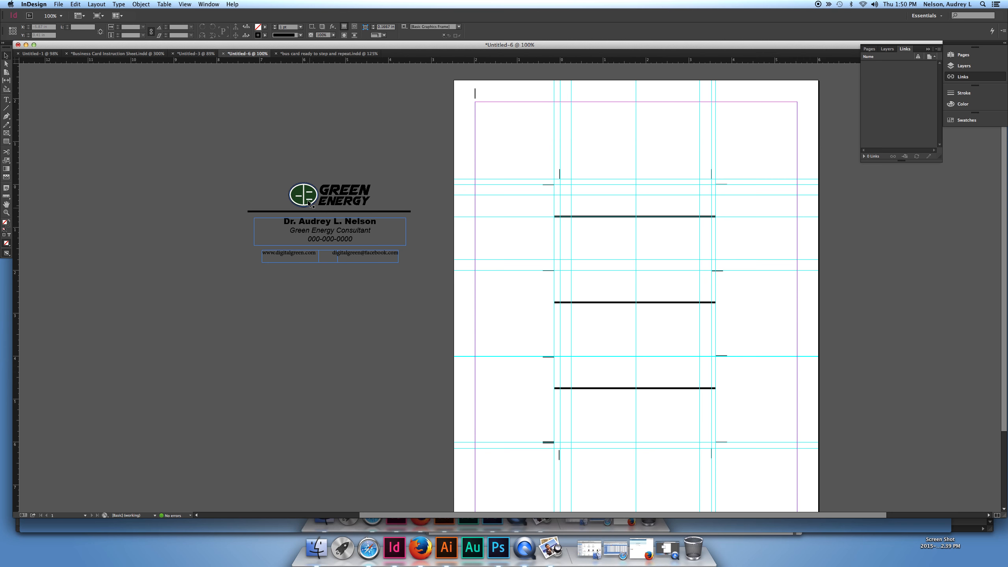
click(331, 203)
click(333, 203)
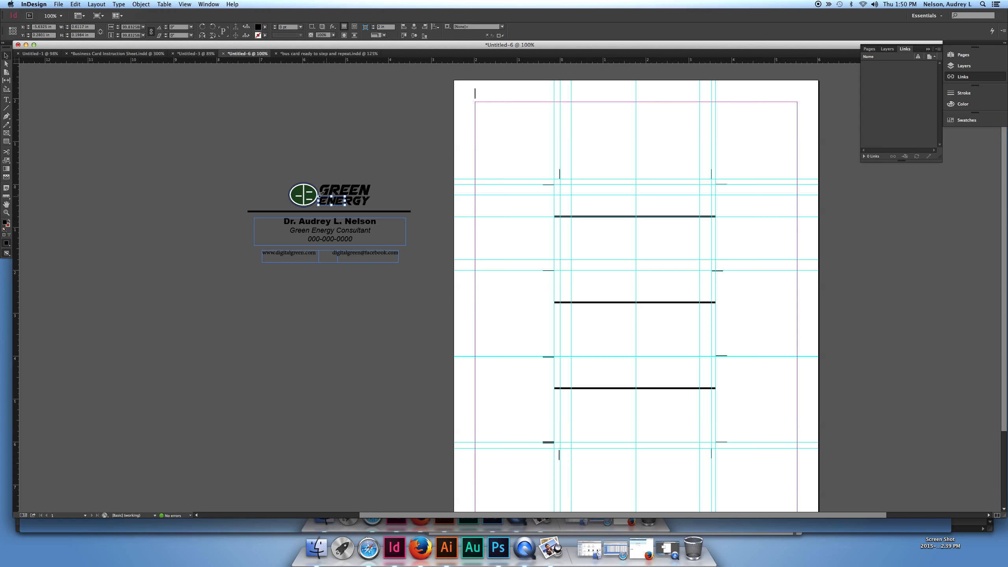
drag(344, 201, 350, 206)
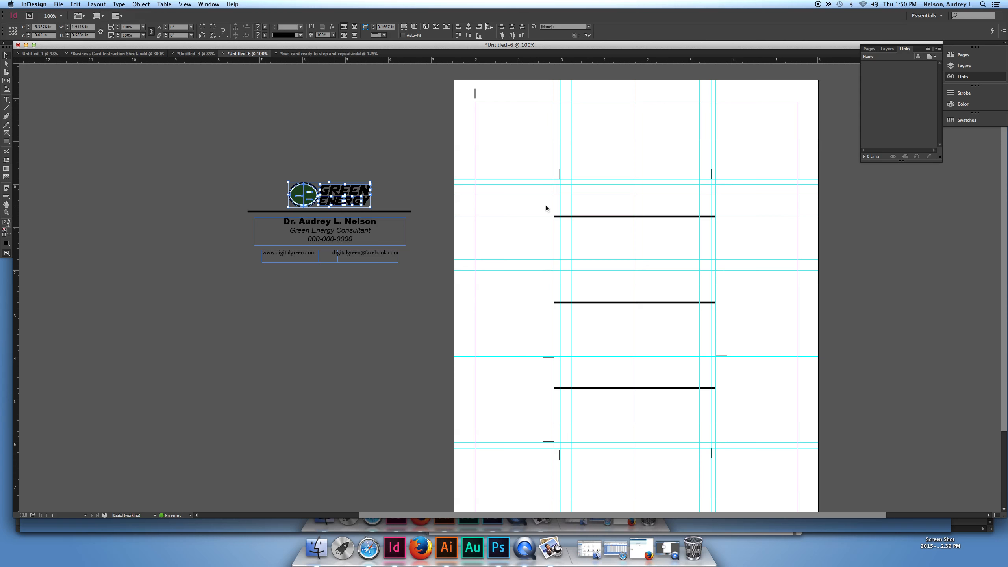
click(616, 207)
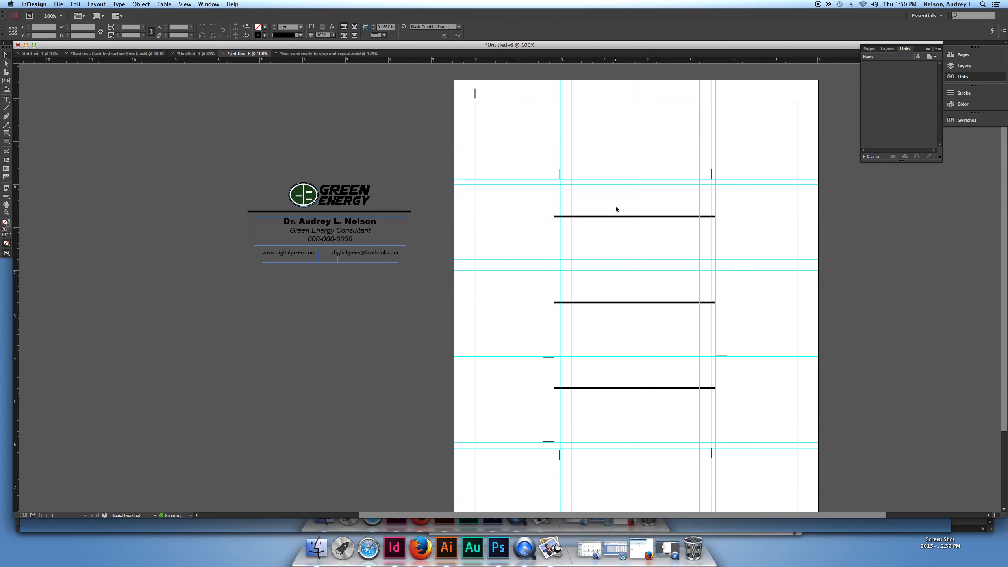
key(super+v)
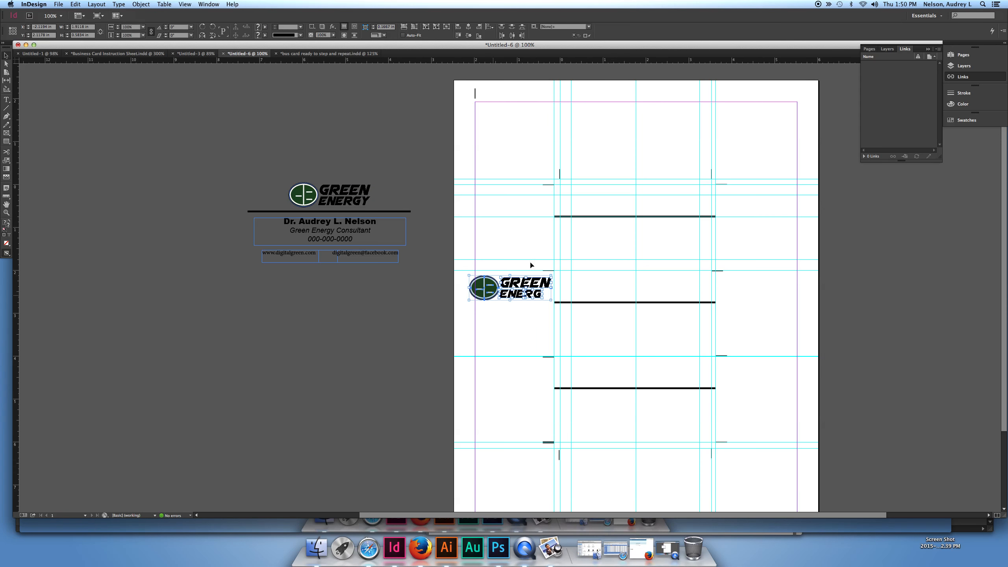
drag(492, 291, 624, 205)
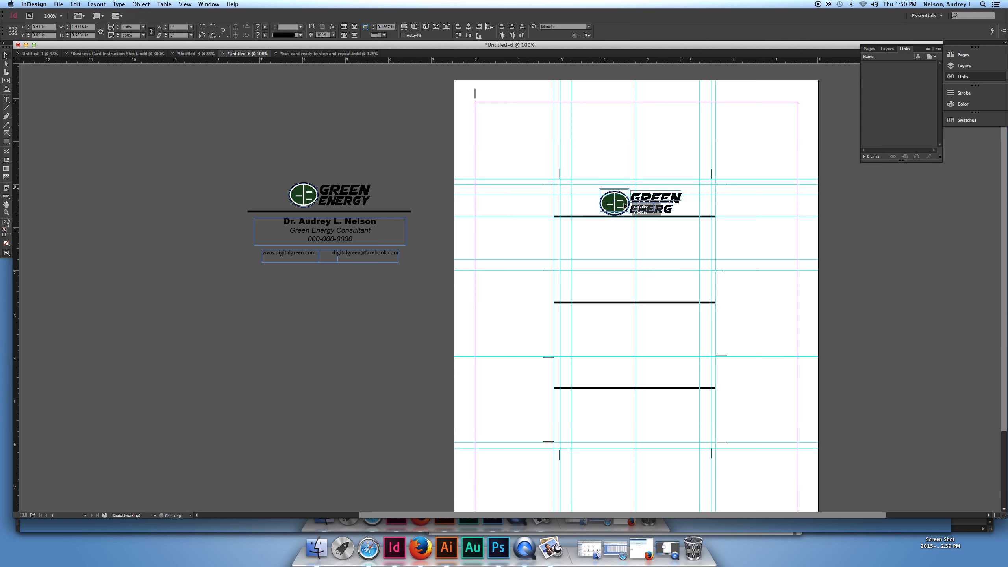
click(389, 309)
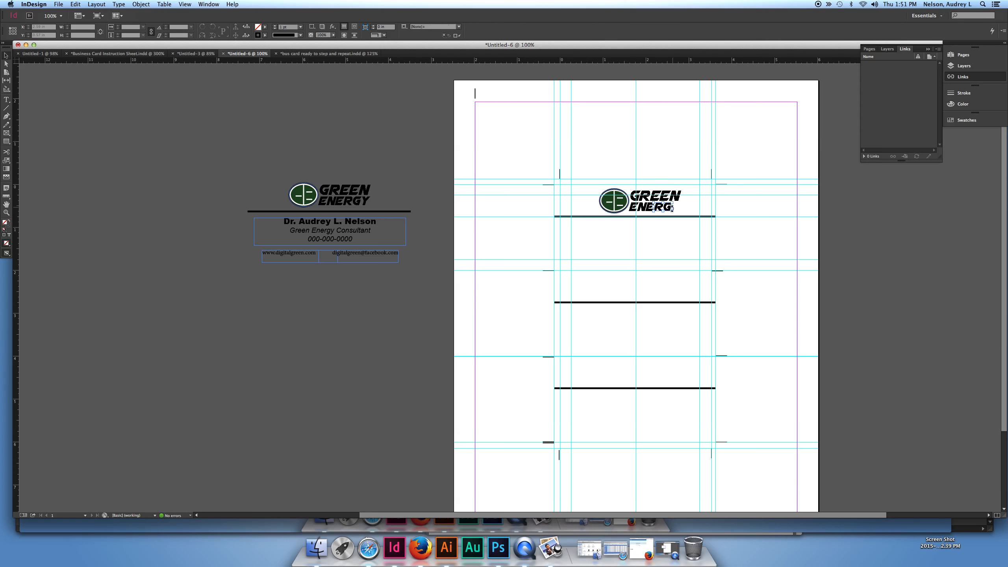
click(671, 207)
drag(674, 207, 684, 207)
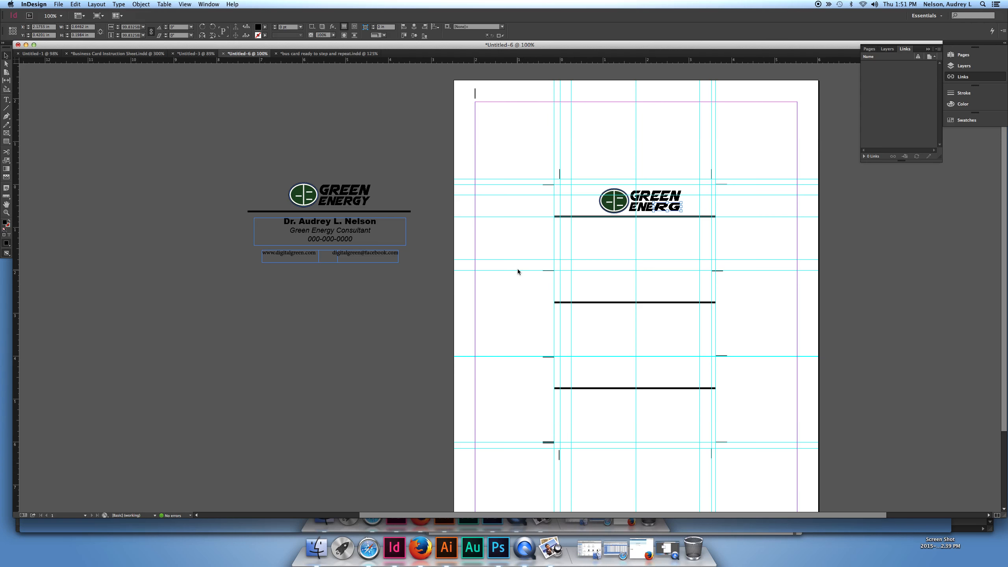
key(super+z)
click(363, 202)
click(597, 200)
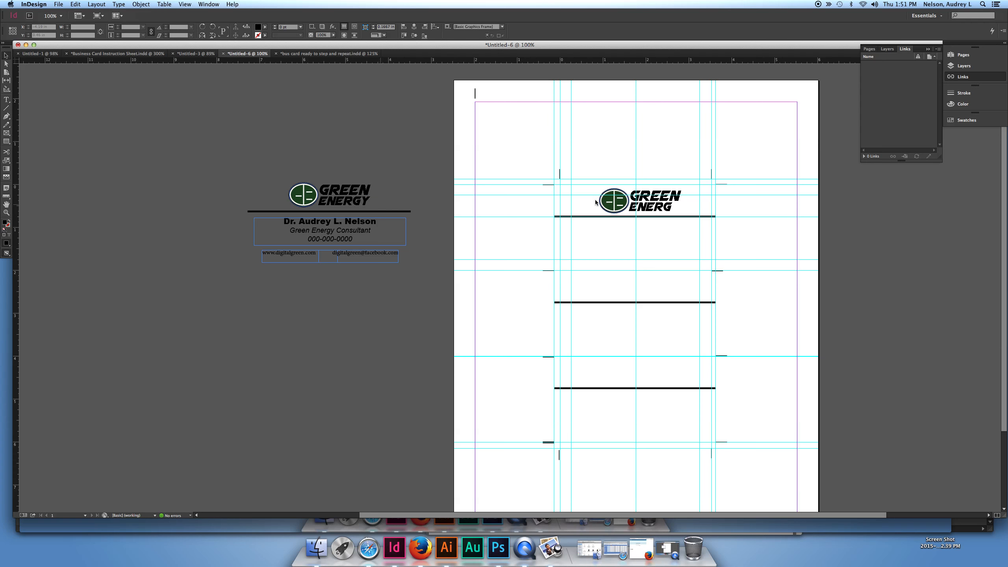
drag(607, 201, 678, 212)
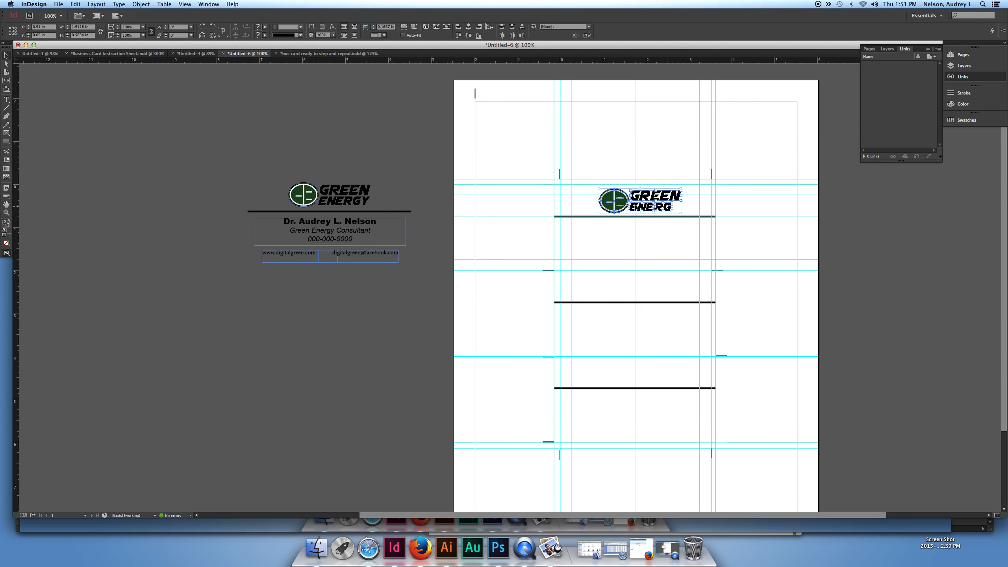
key(Delete)
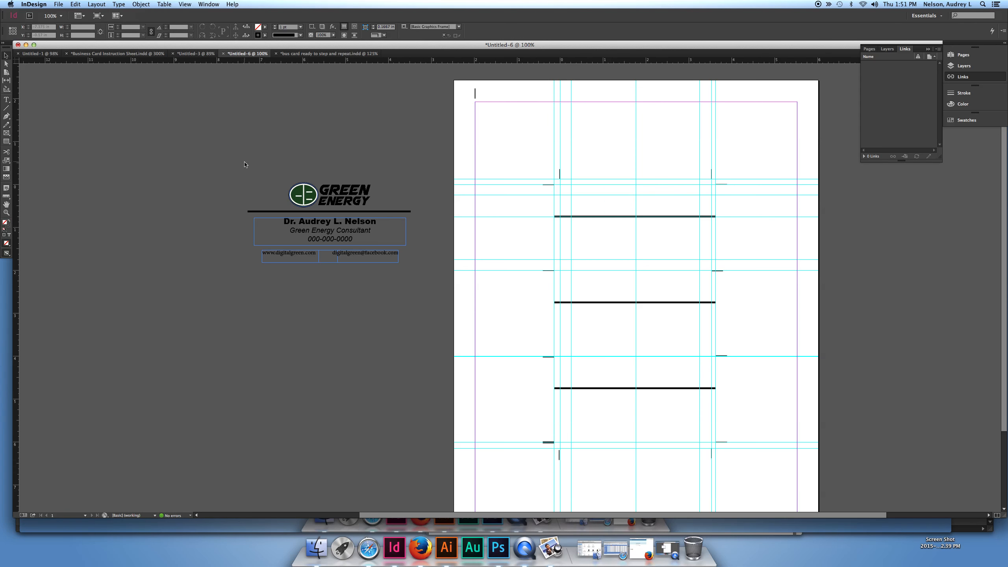
Group the pieces of the Green Energy logo on the pasteboard and place a copy above the first card's black line
drag(248, 164, 391, 209)
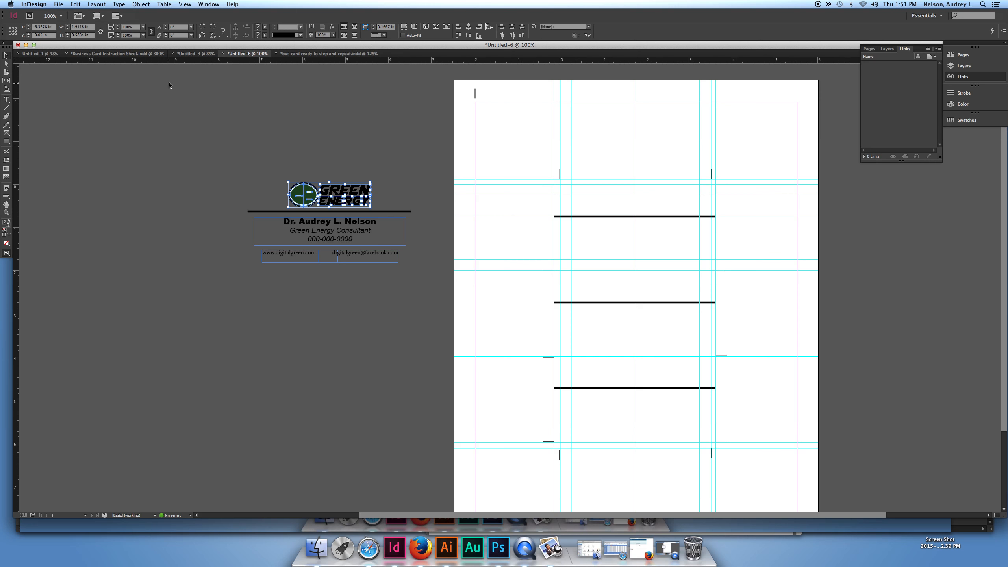
click(135, 5)
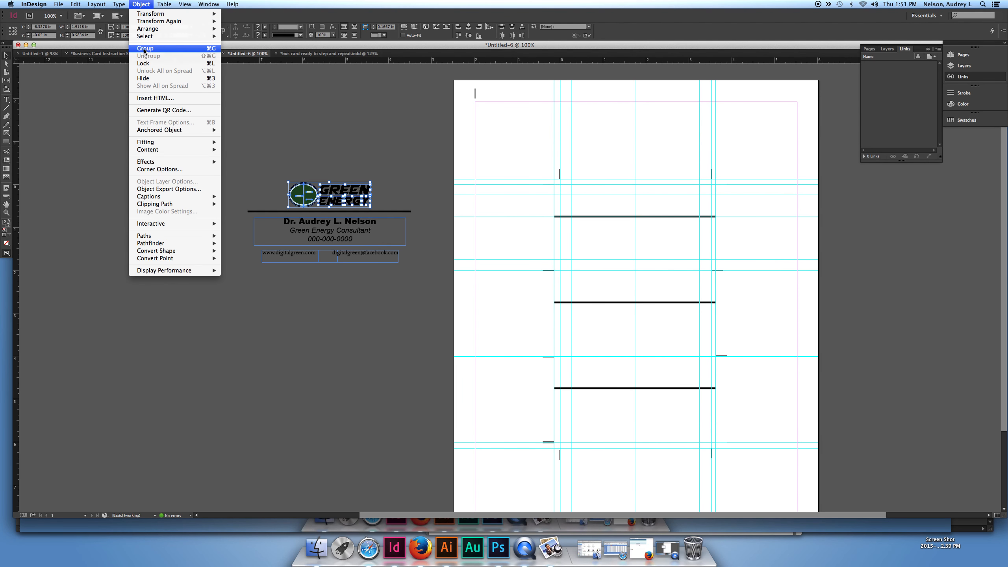
click(145, 49)
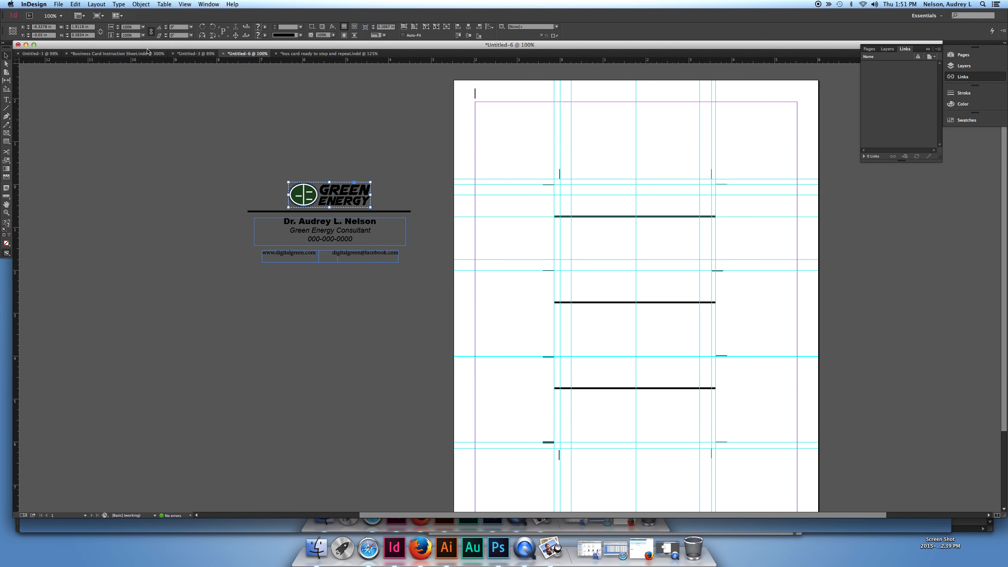
key(super+v)
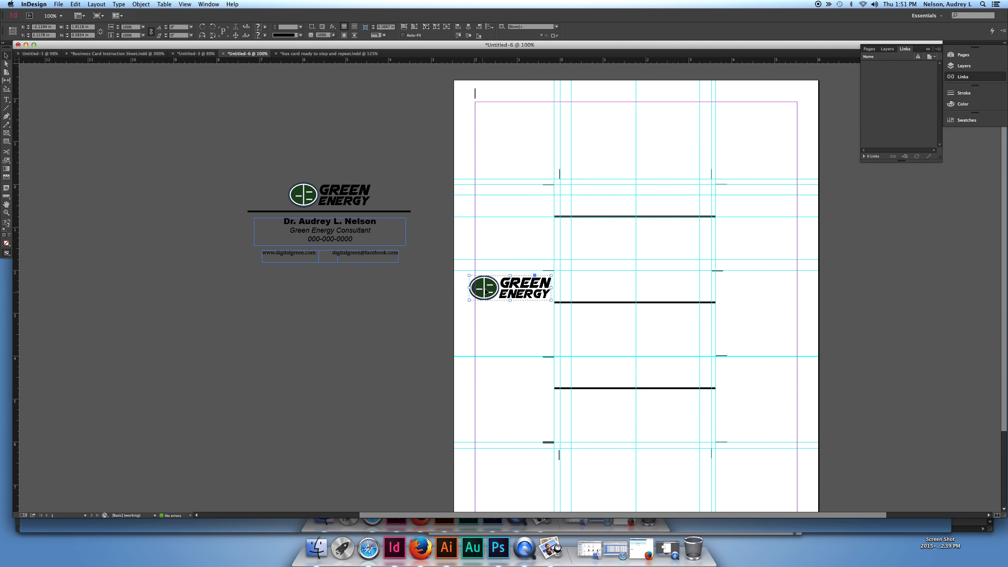
drag(605, 187, 623, 204)
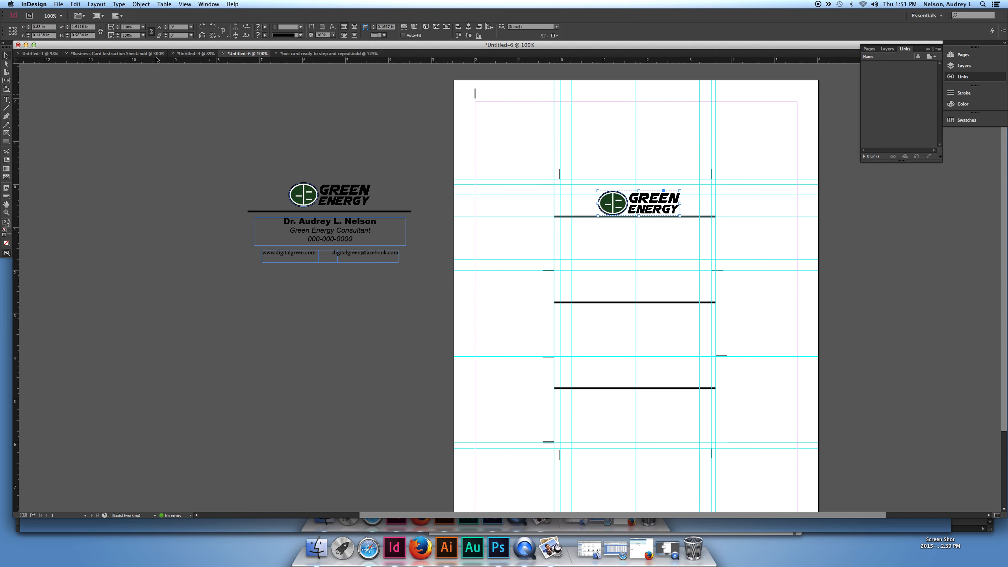
Scale the copied logo to 90% and nudge it slightly right toward the center guide
click(141, 28)
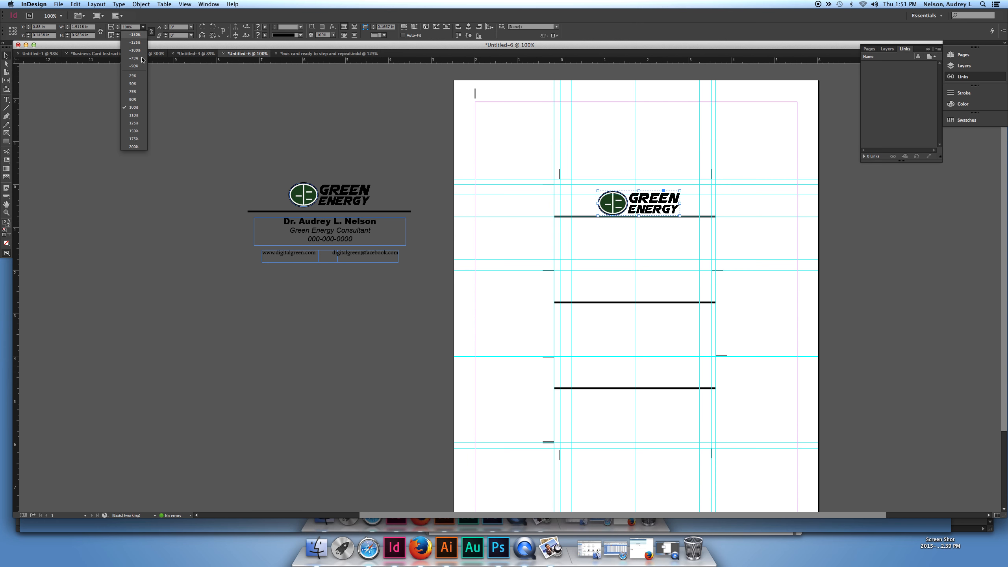
click(133, 100)
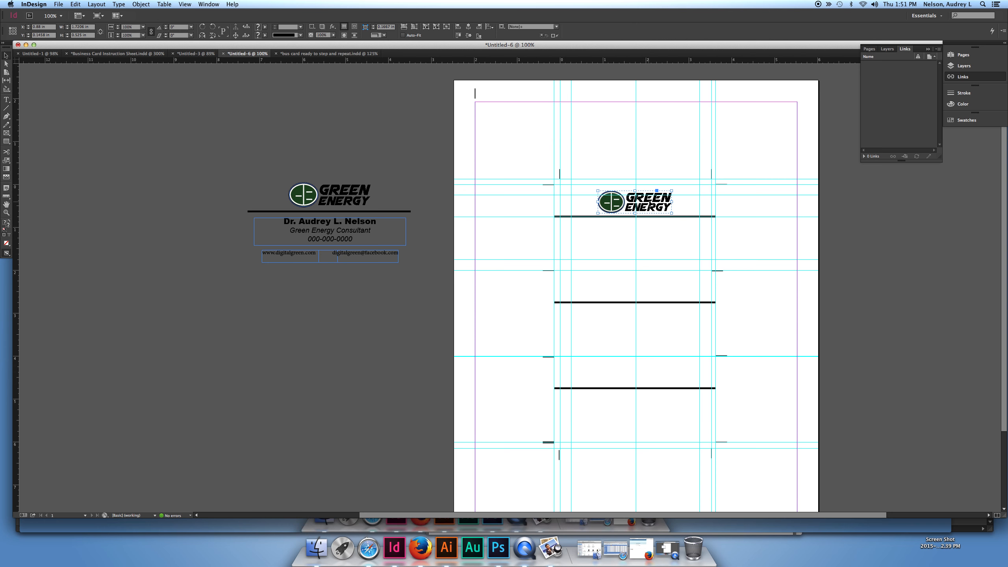
key(Right)
key(Right)
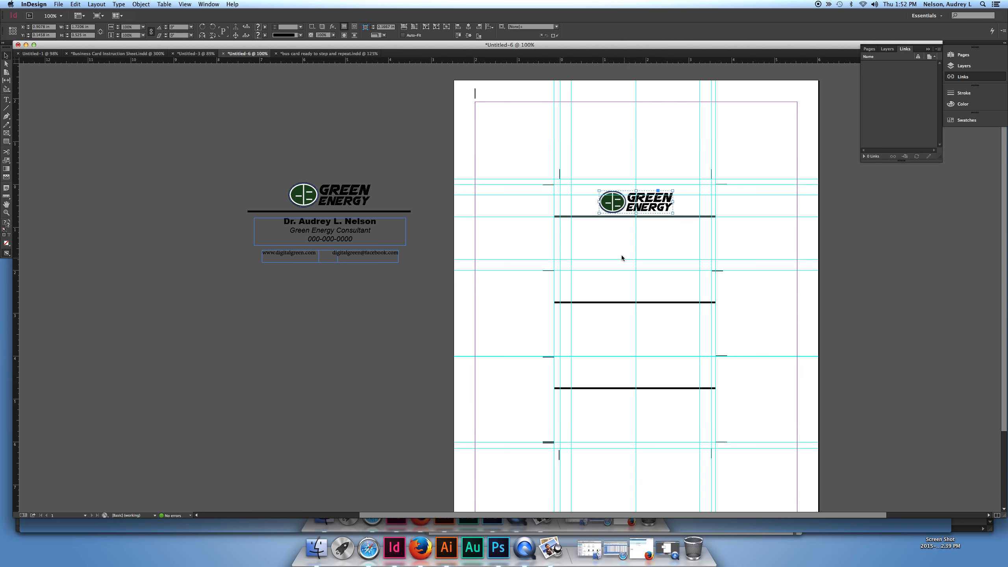
click(610, 251)
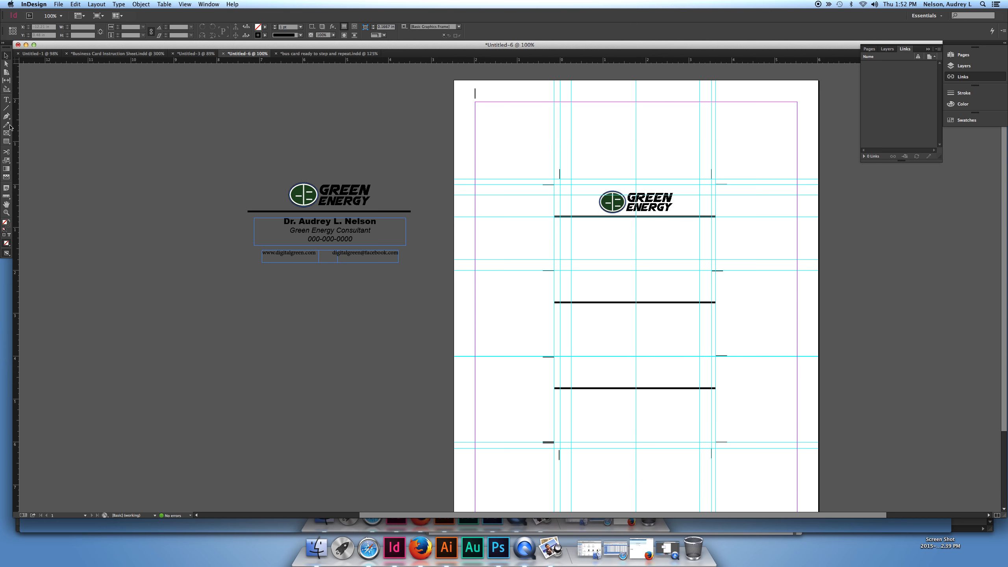
Draw a wide text frame between the inner guides below the first card's line, plus two small frames side by side beneath it
key(t)
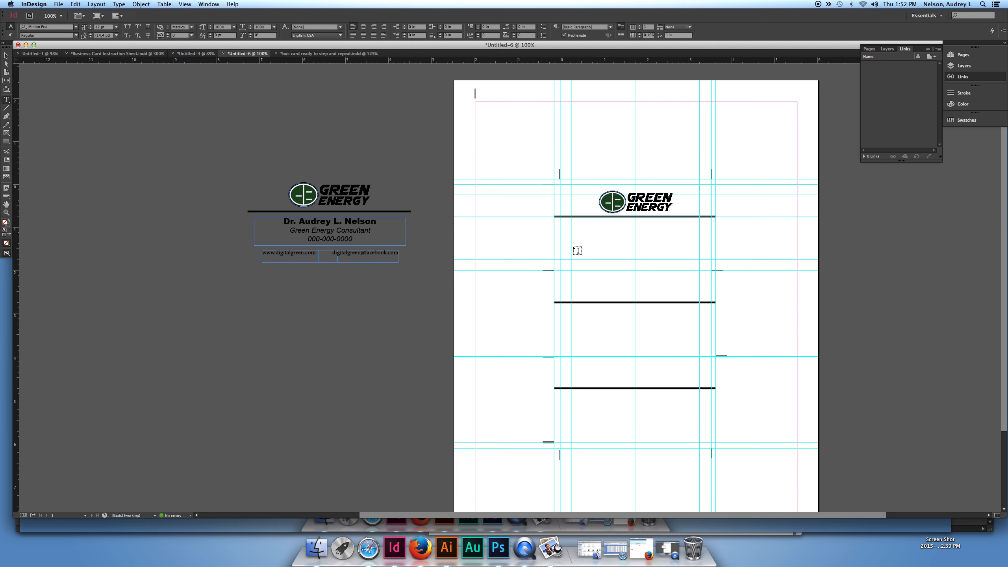
drag(571, 223, 701, 250)
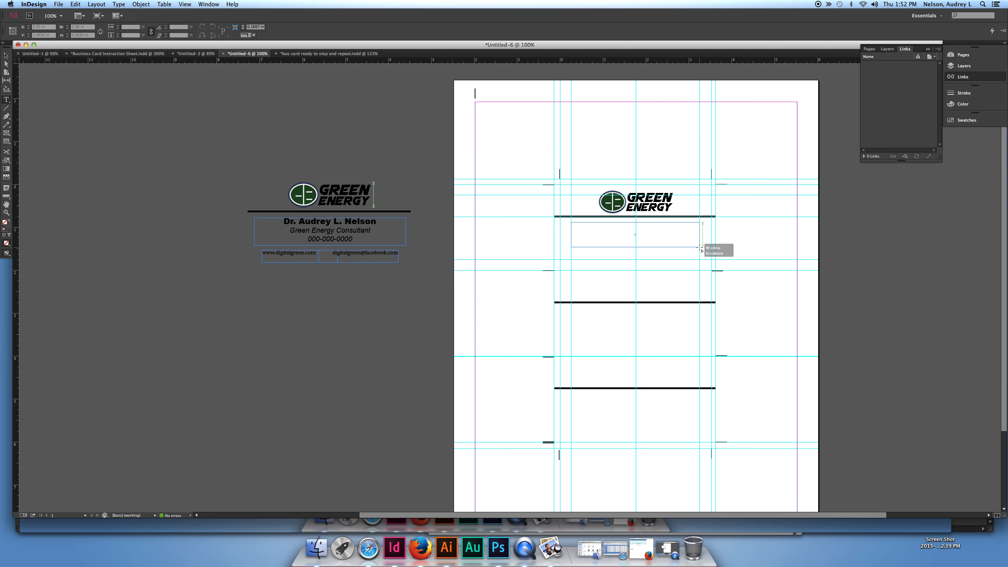
drag(701, 250, 701, 249)
drag(571, 251, 633, 263)
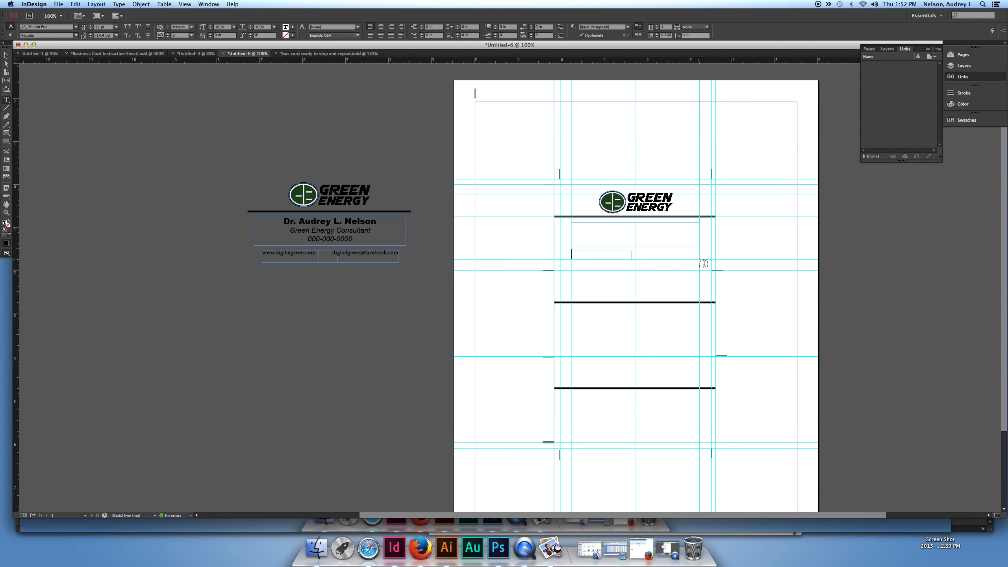
drag(700, 261, 639, 251)
Copy the name, job title and phone number text from the pasteboard layout into the first card's wide text frame
click(286, 221)
click(354, 239)
key(super+a)
key(cmd+c)
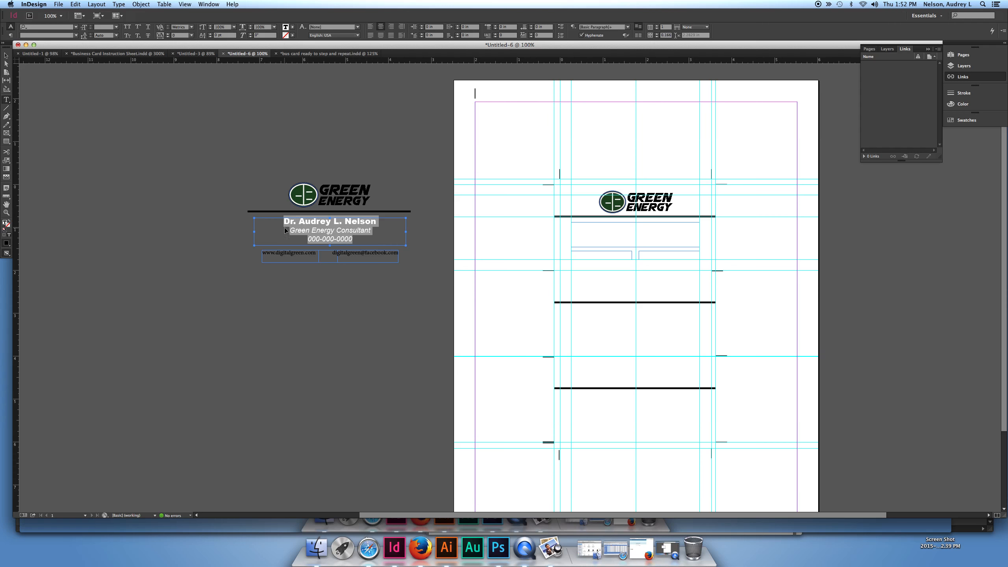
click(605, 232)
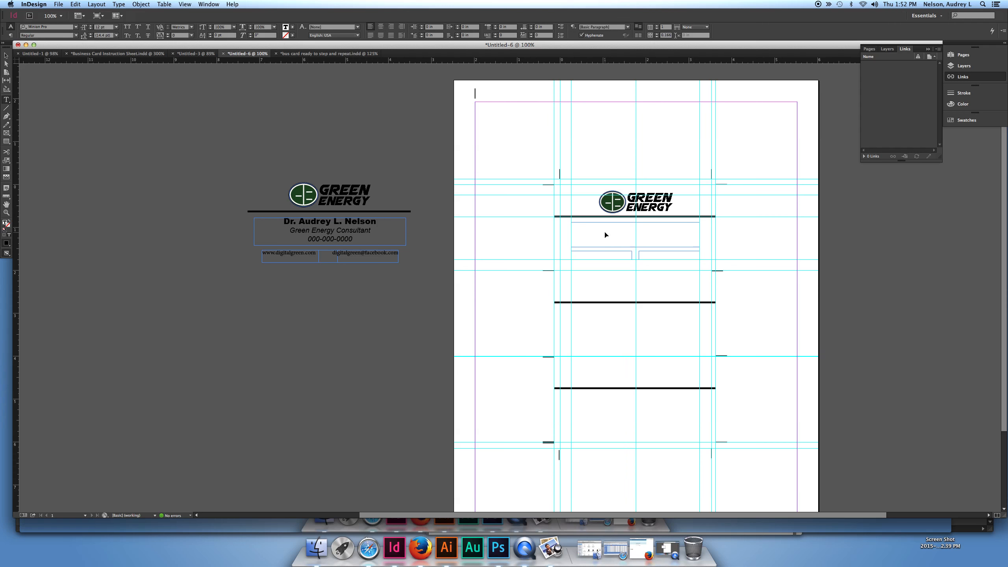
key(cmd+v)
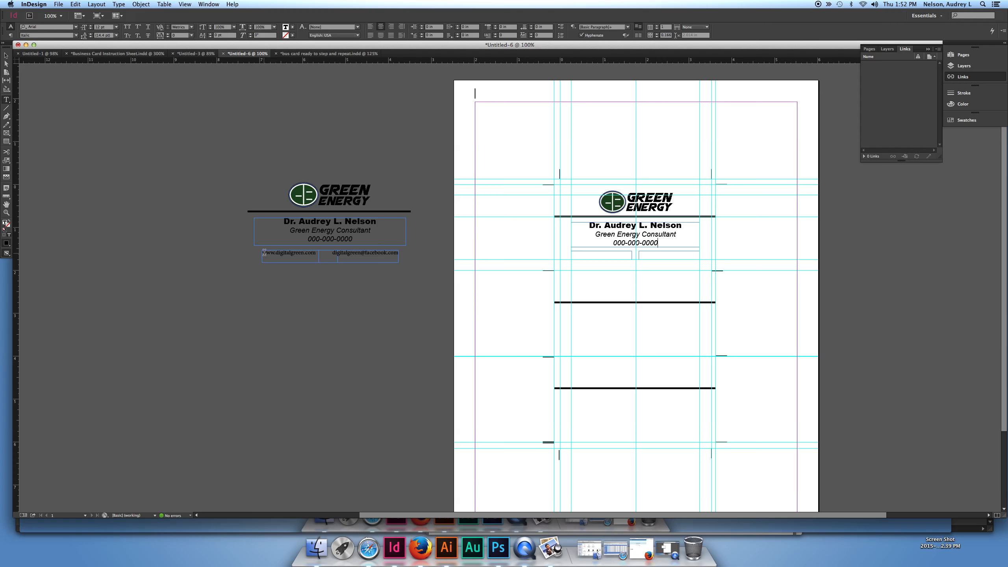
Copy the web address and e-mail address from the pasteboard layout into the first card's left and right small frames
drag(262, 253, 317, 253)
key(super+c)
click(581, 256)
key(super+v)
drag(398, 254, 328, 250)
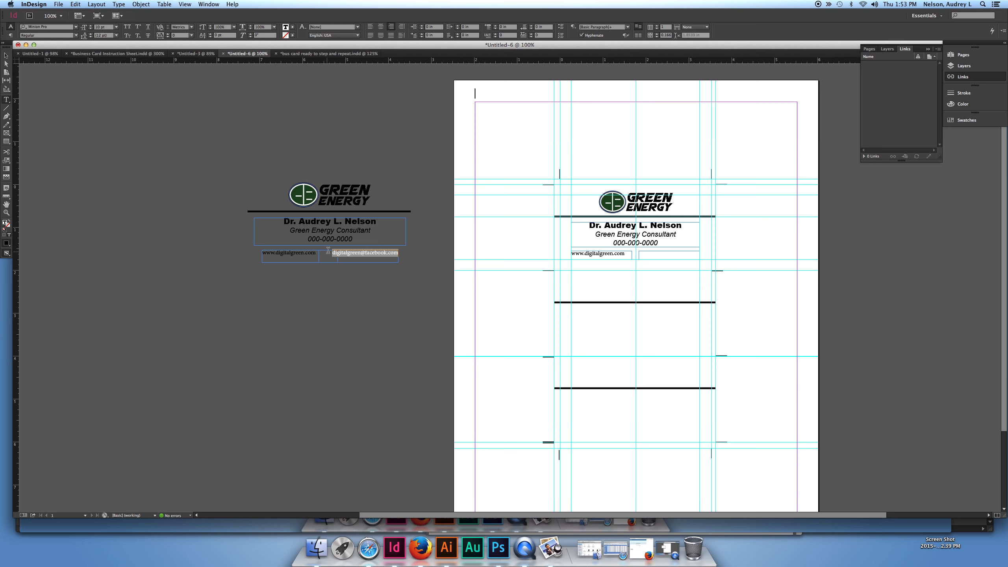
click(651, 255)
key(super+v)
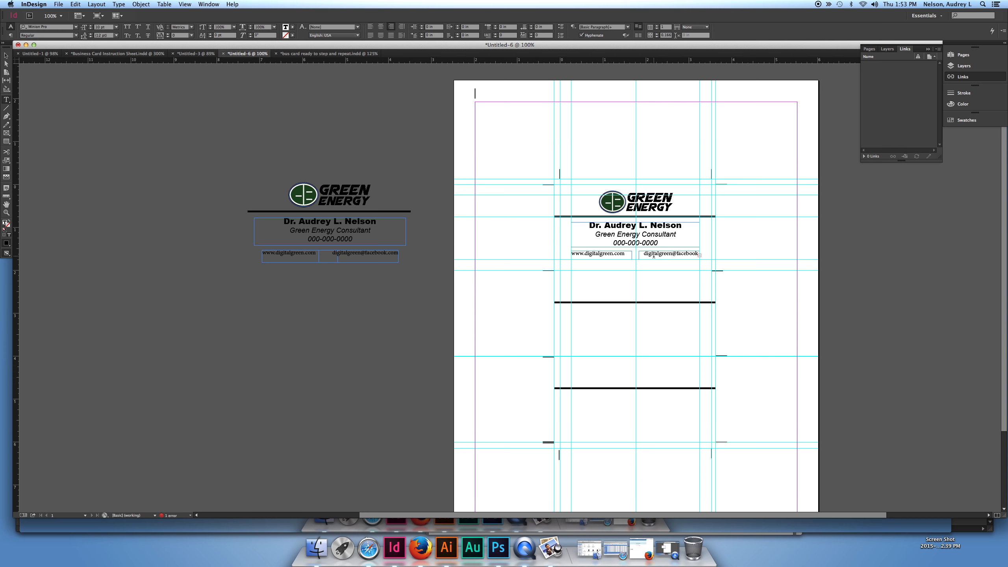
Move the e-mail and web address frames slightly down on the first card, keeping them level with each other
key(Escape)
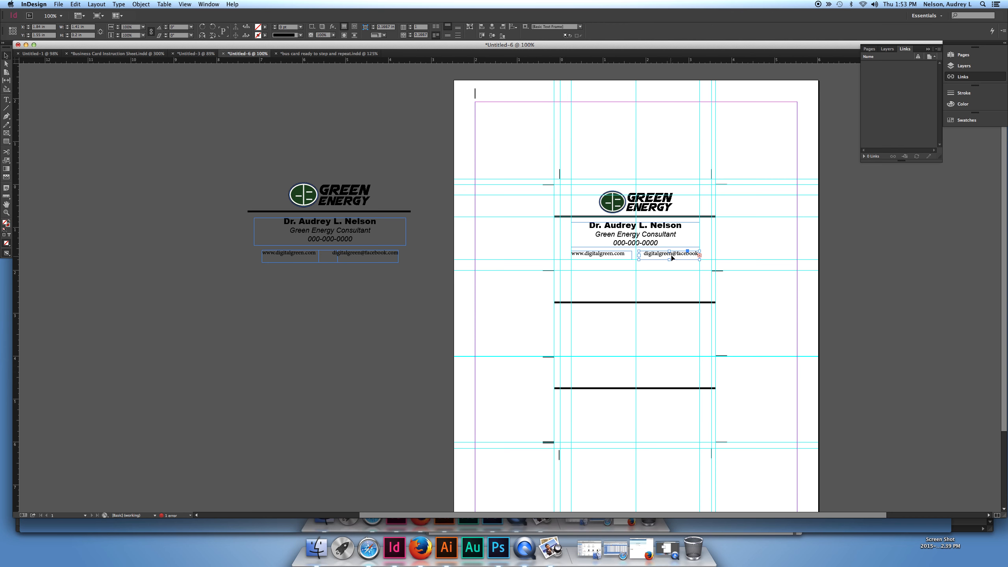
drag(673, 256, 674, 260)
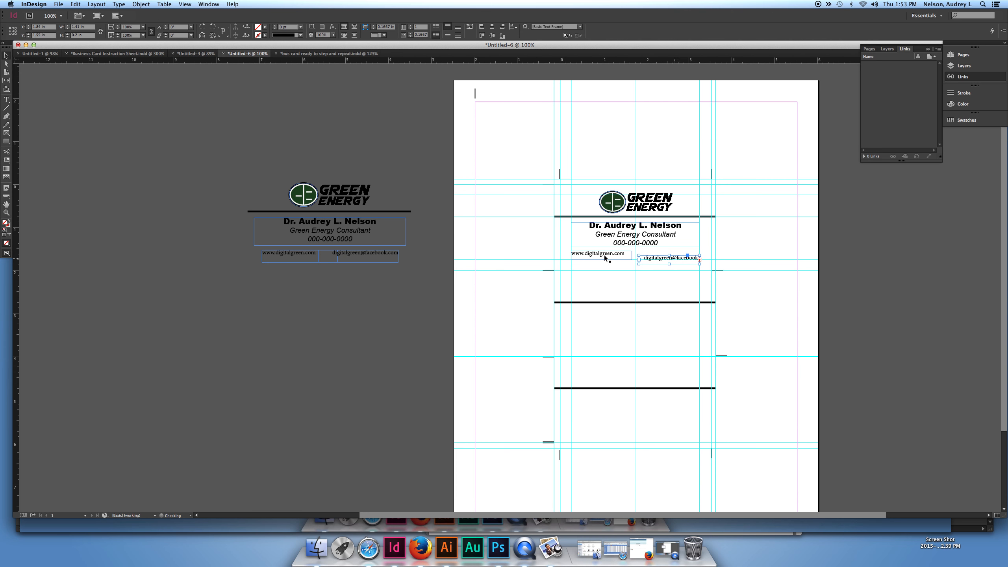
drag(607, 254, 606, 258)
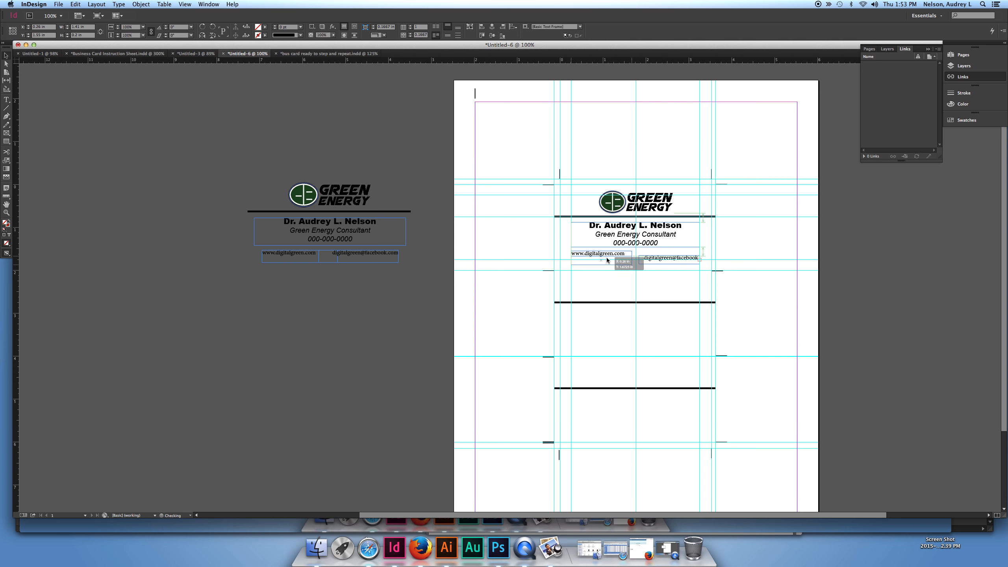
drag(607, 260, 614, 269)
key(Up)
key(Up)
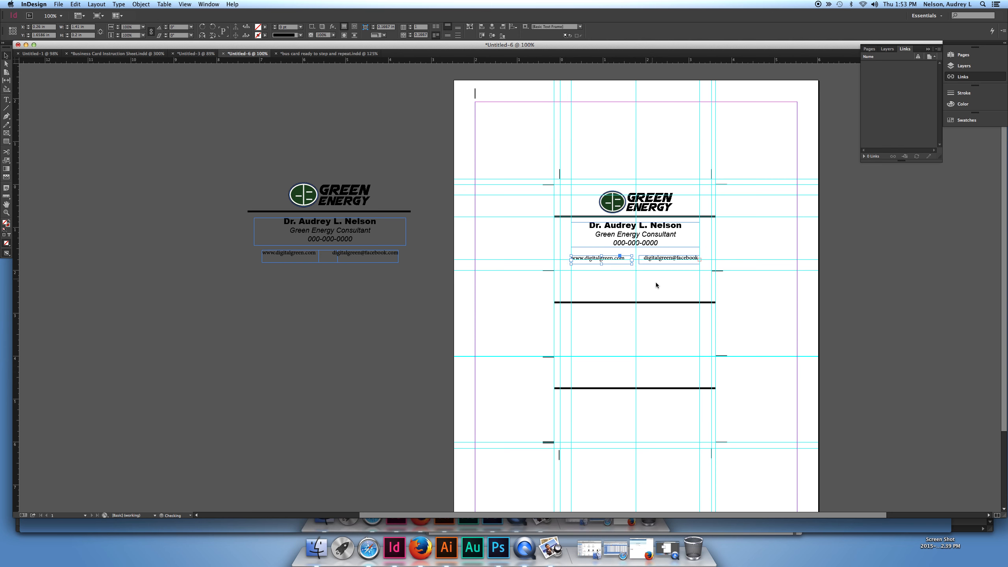
Enlarge the e-mail frame downward and to the left so the full address fits on one line
click(673, 263)
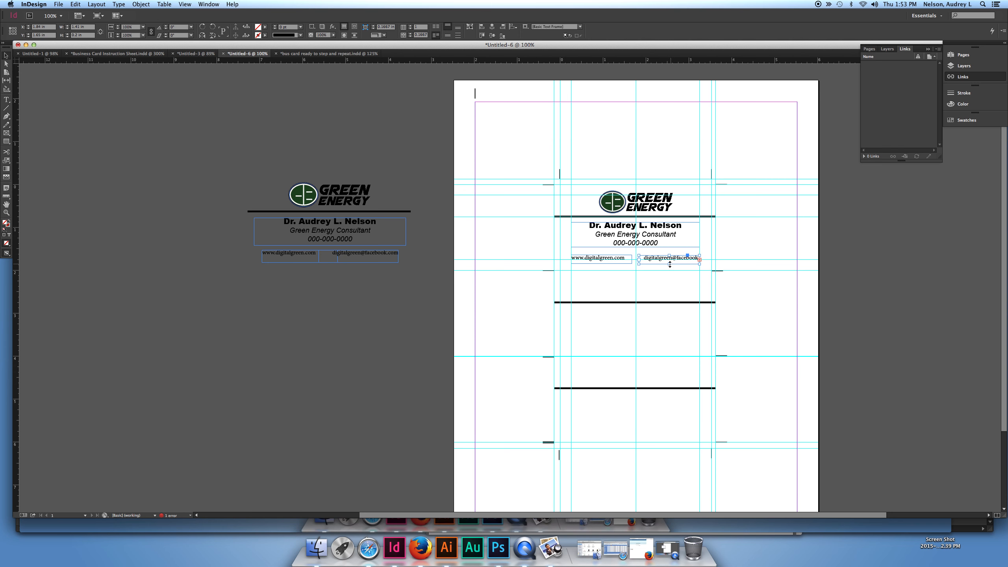
drag(669, 266, 670, 270)
drag(638, 267, 634, 268)
drag(635, 267, 630, 268)
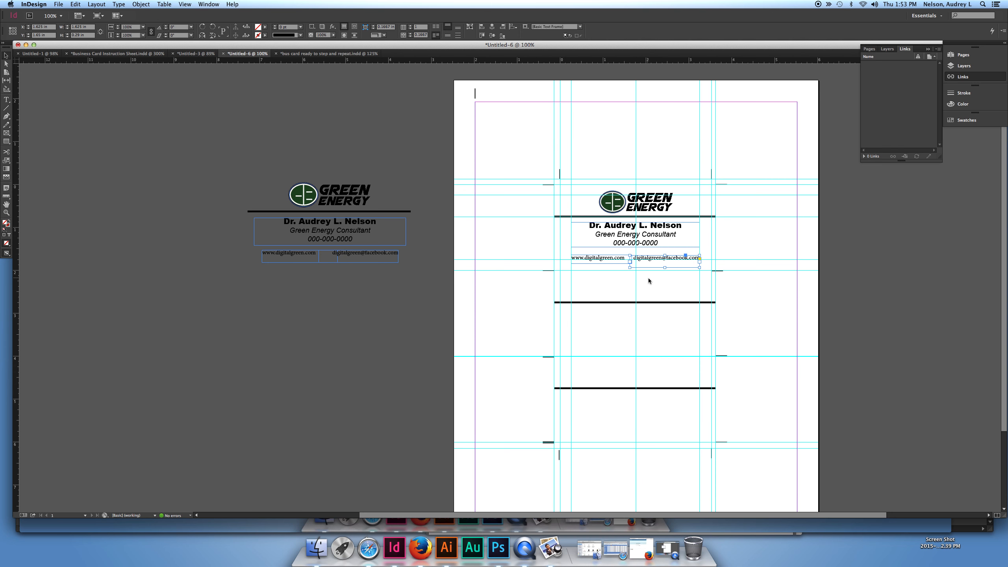
click(647, 284)
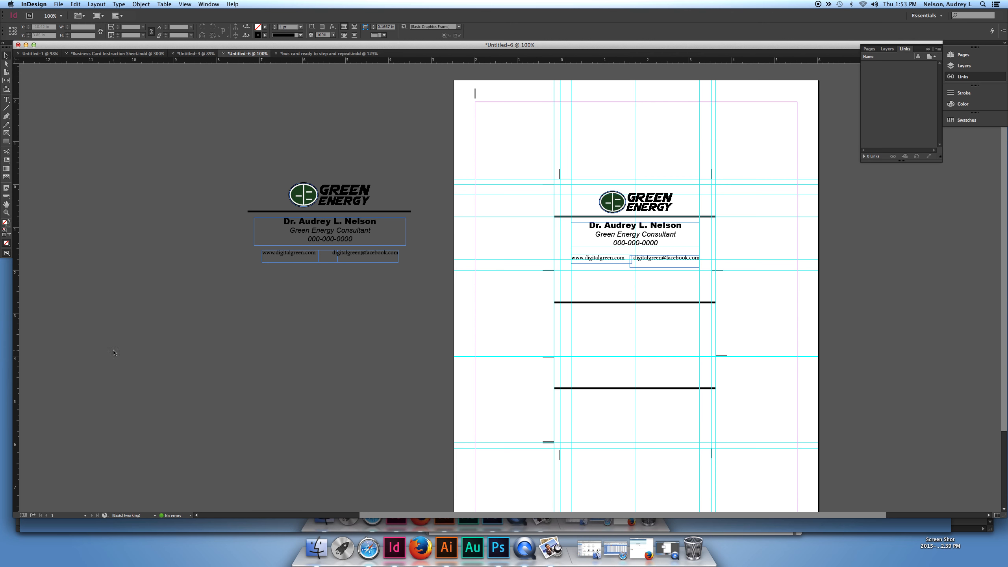
Change the font of the web address on the first card to Arial Narrow
click(9, 101)
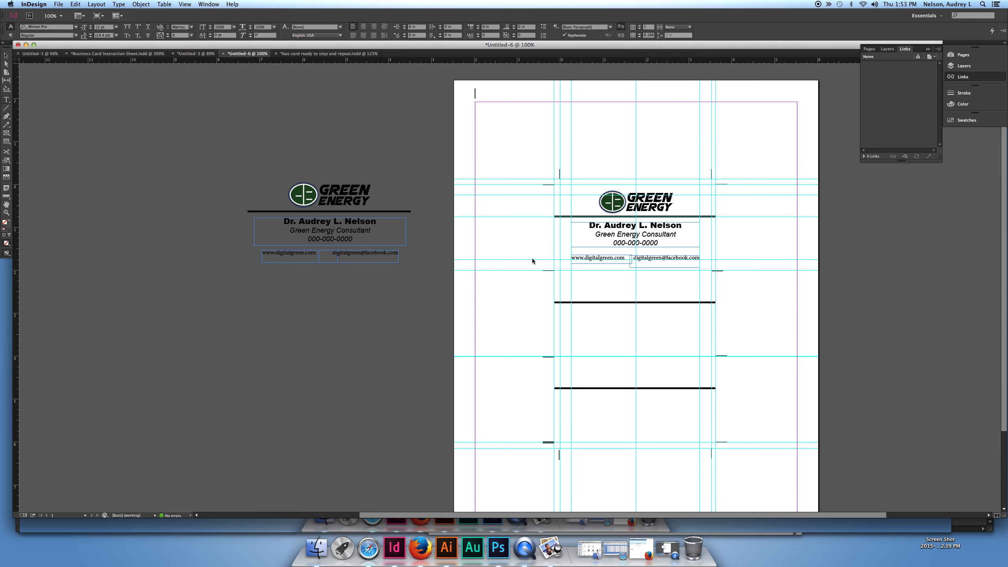
drag(626, 258, 538, 257)
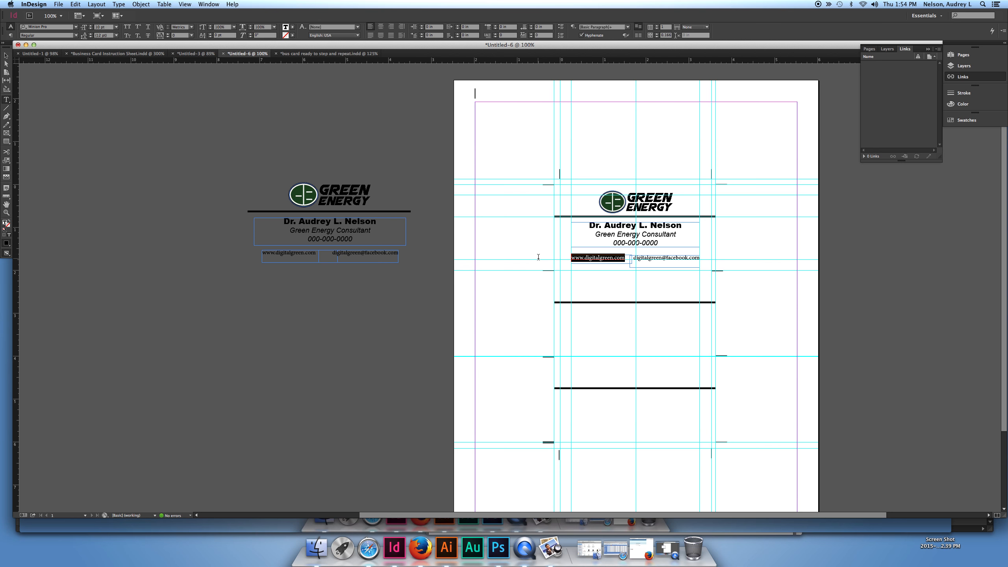
click(76, 27)
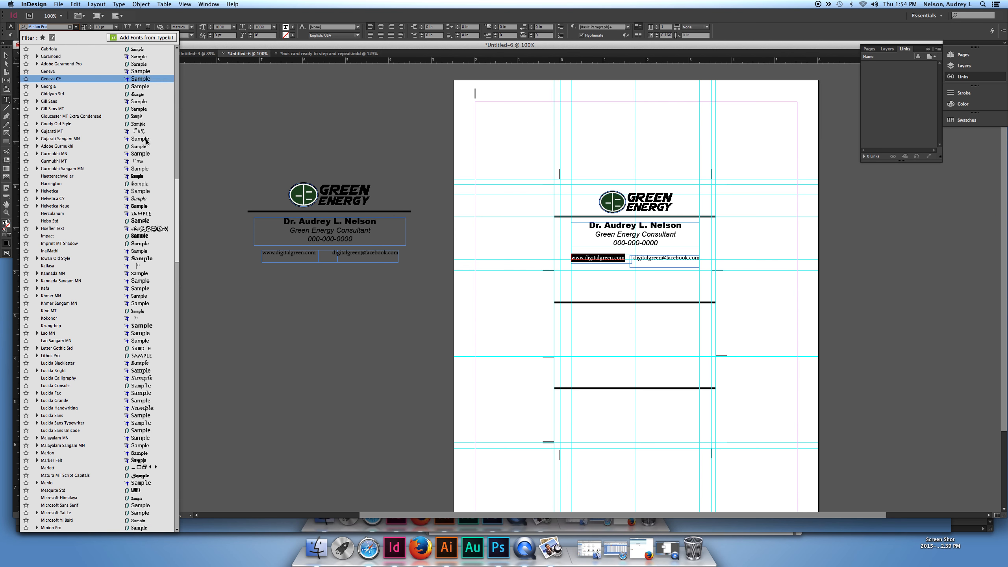
drag(178, 96, 178, 38)
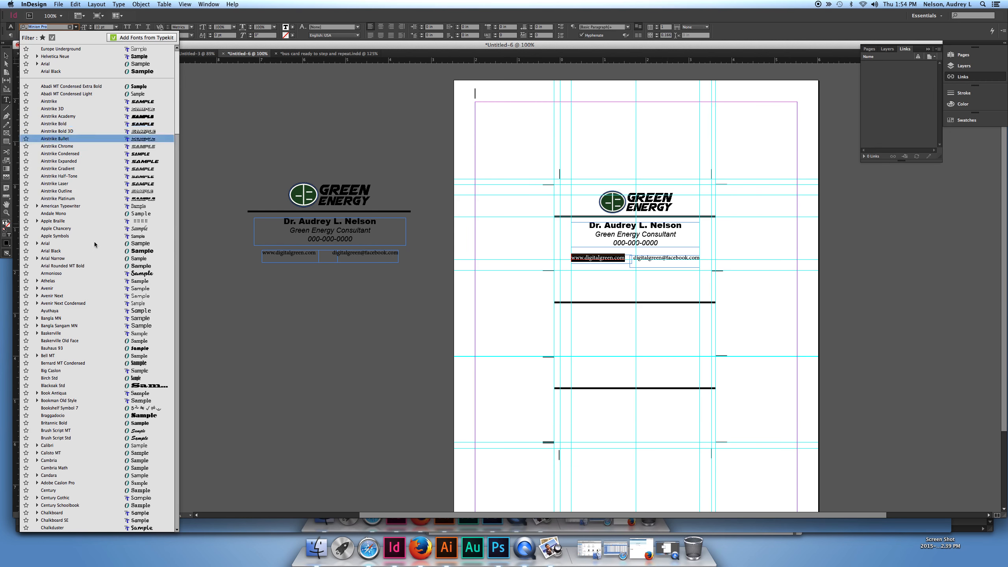
click(75, 259)
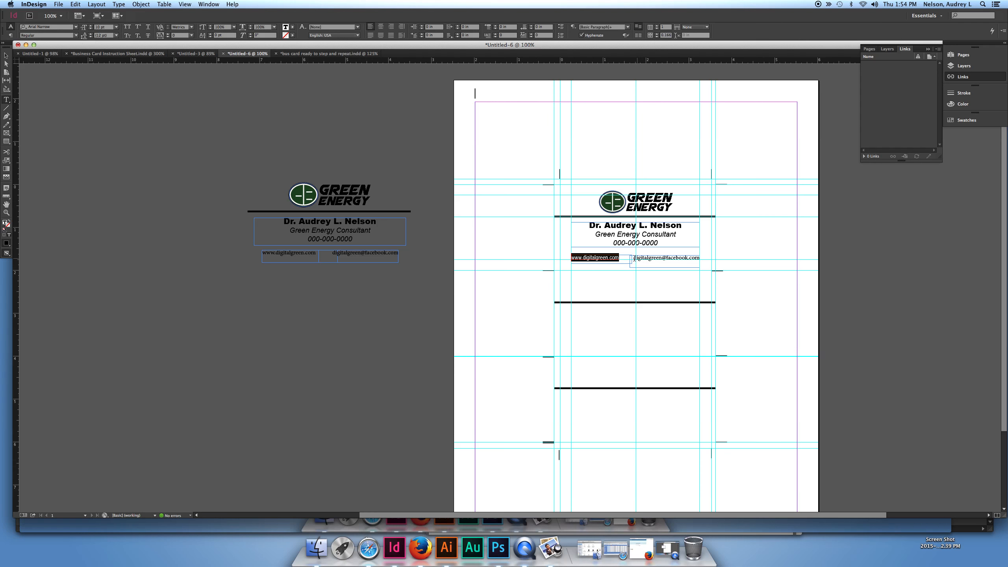
Change the font of the e-mail address on the first card to Arial Narrow and align it right
click(671, 260)
click(635, 259)
shift+click(699, 259)
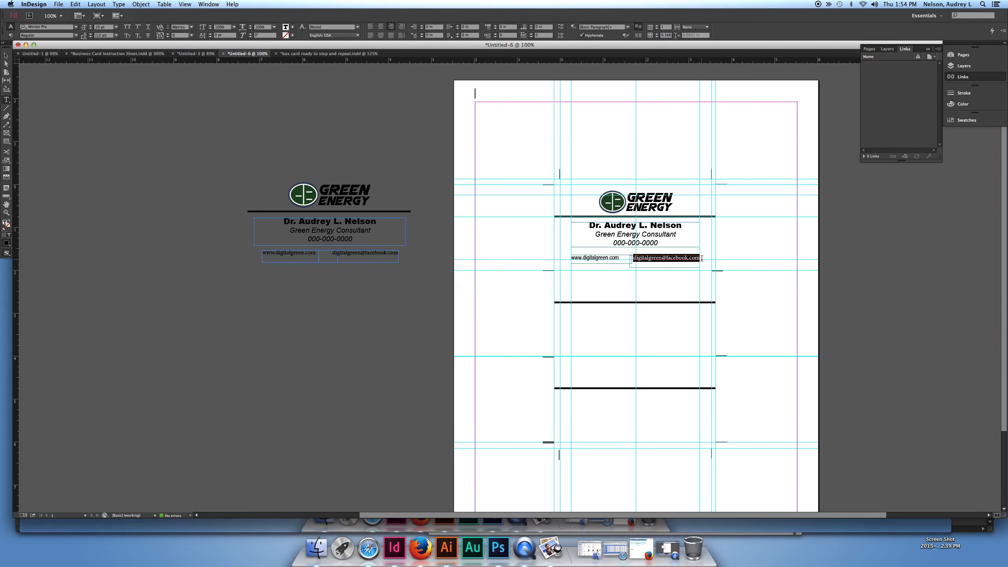
click(75, 27)
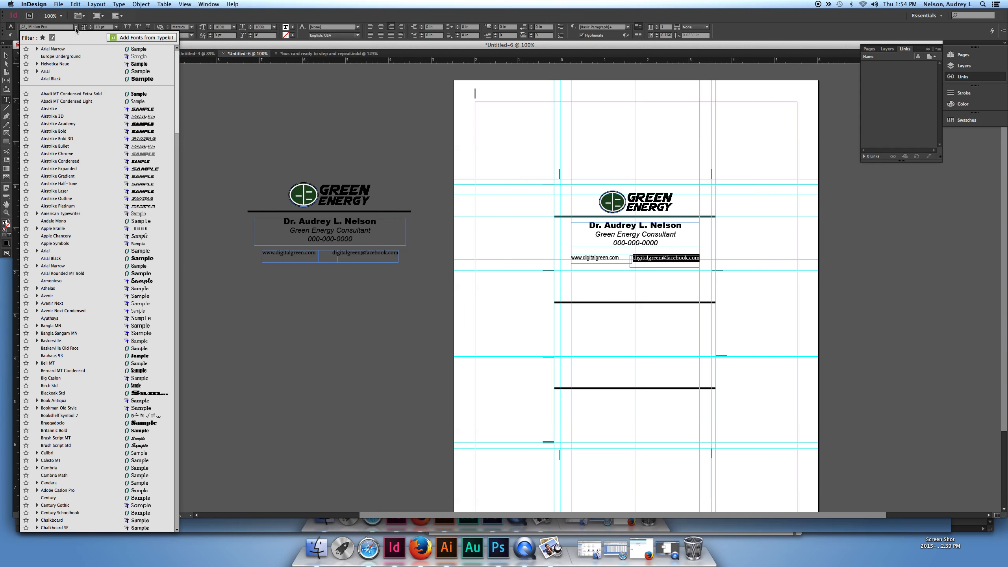
drag(177, 192, 178, 121)
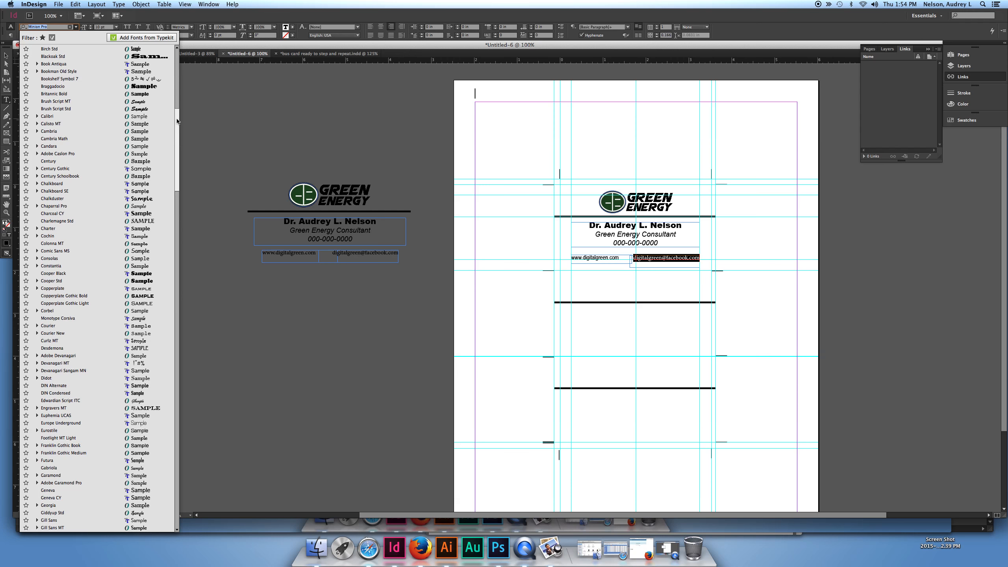
drag(178, 121, 177, 102)
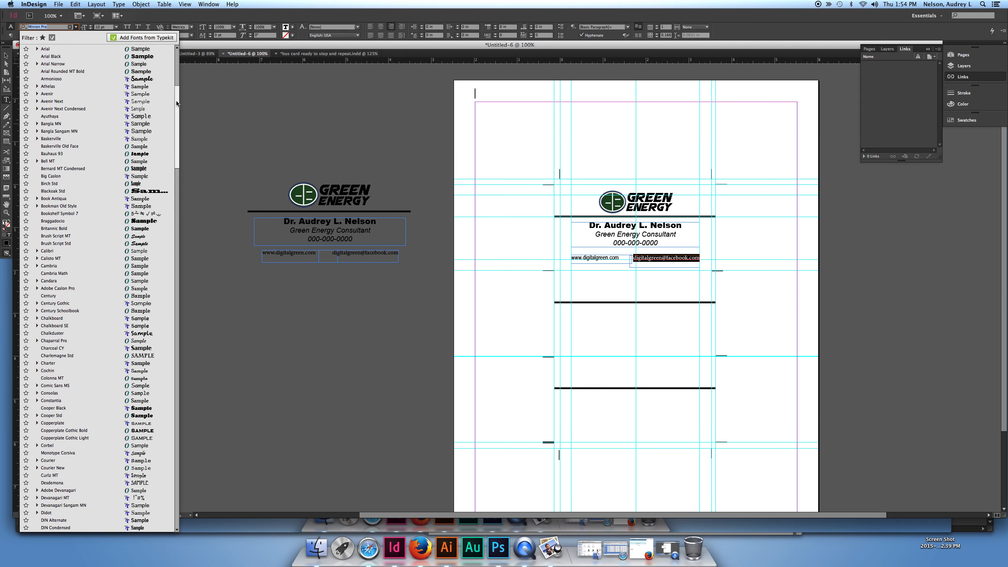
scroll(61, 109, up, 3)
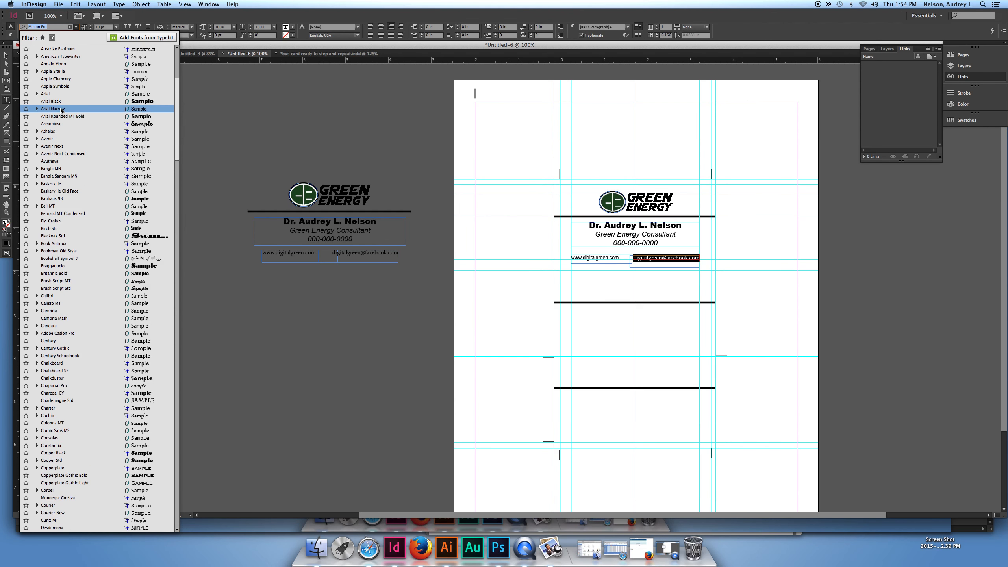
click(61, 110)
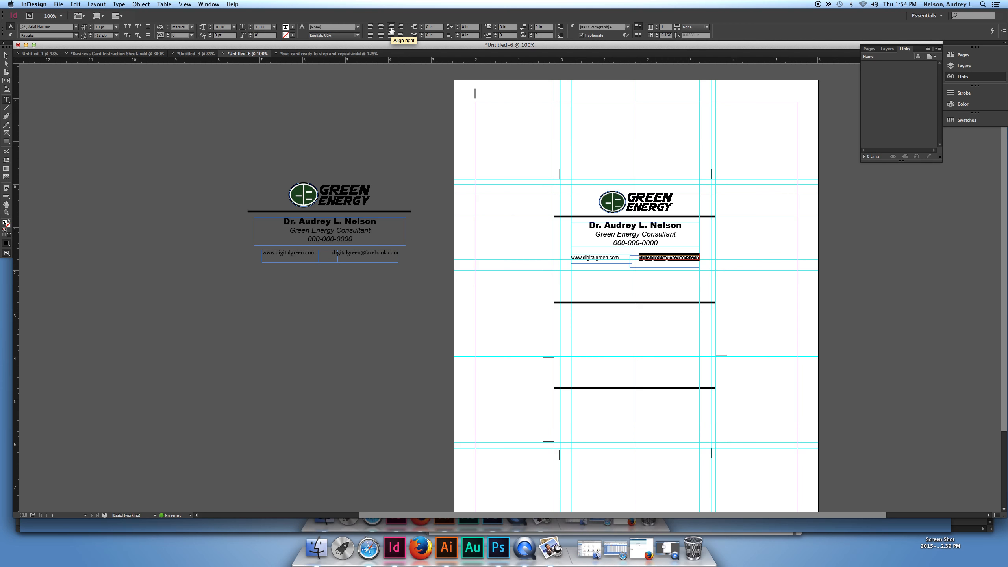
click(391, 28)
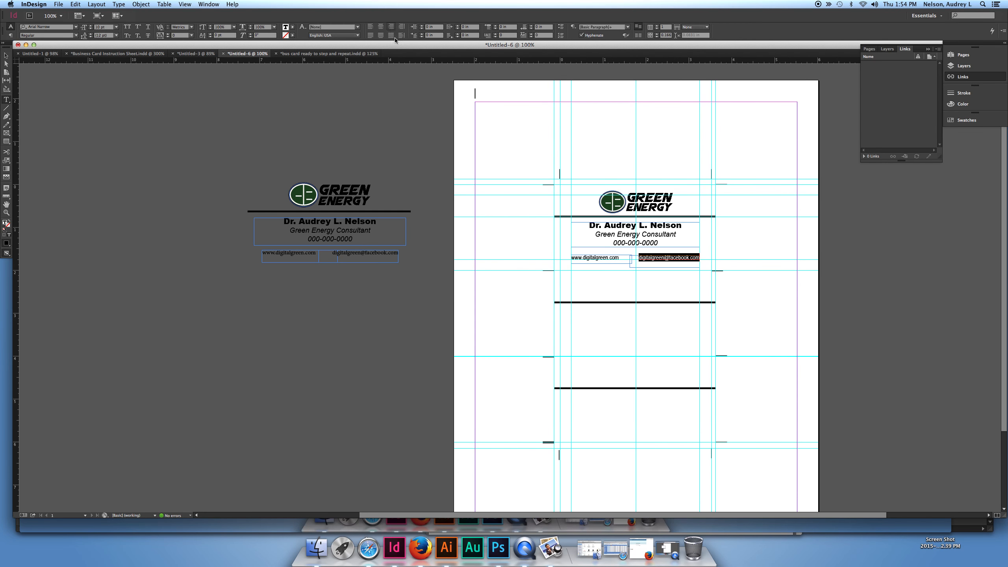
click(594, 256)
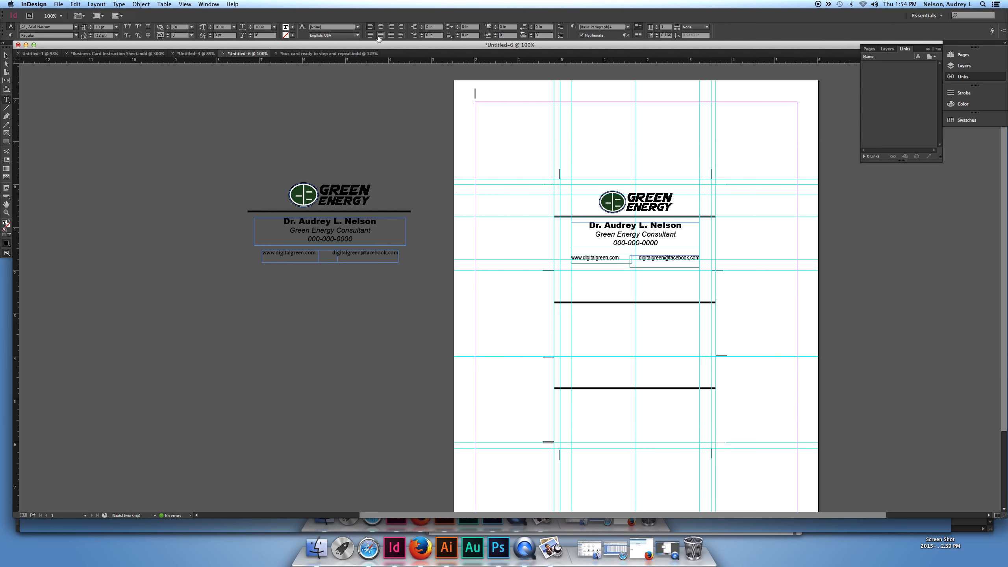
Group the first card's logo, contact text frame, web address frame and e-mail frame
click(628, 234)
click(6, 56)
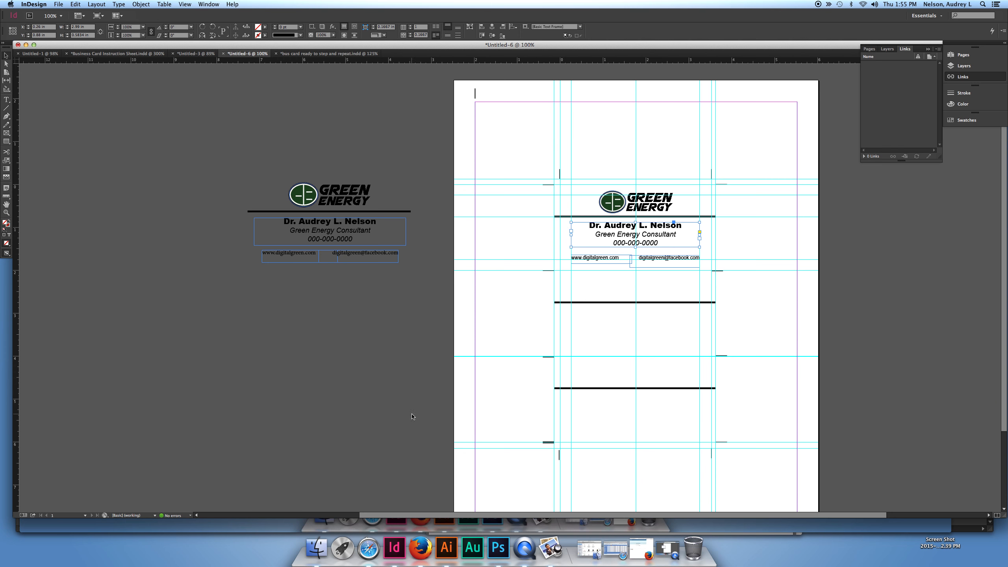
click(609, 207)
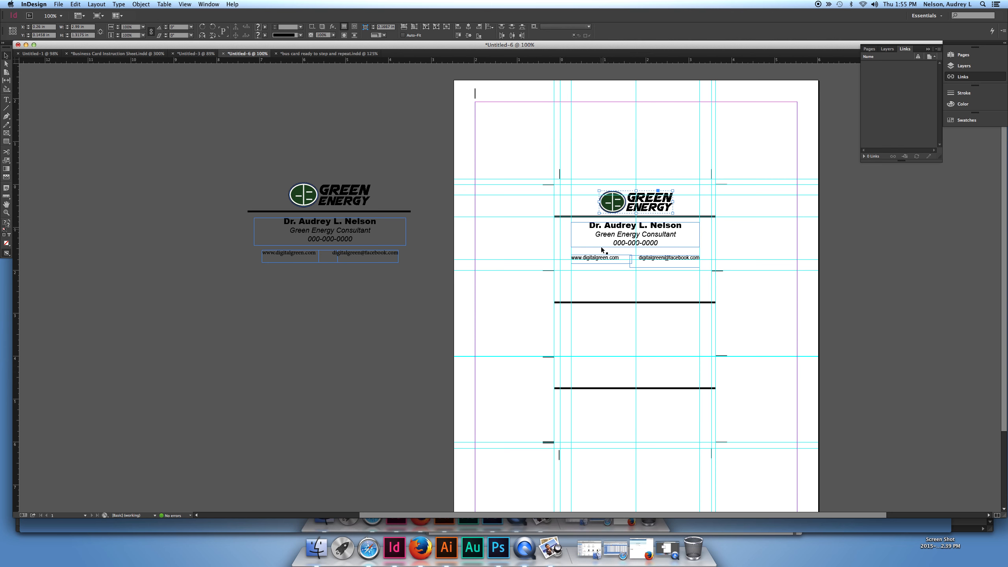
shift+click(600, 235)
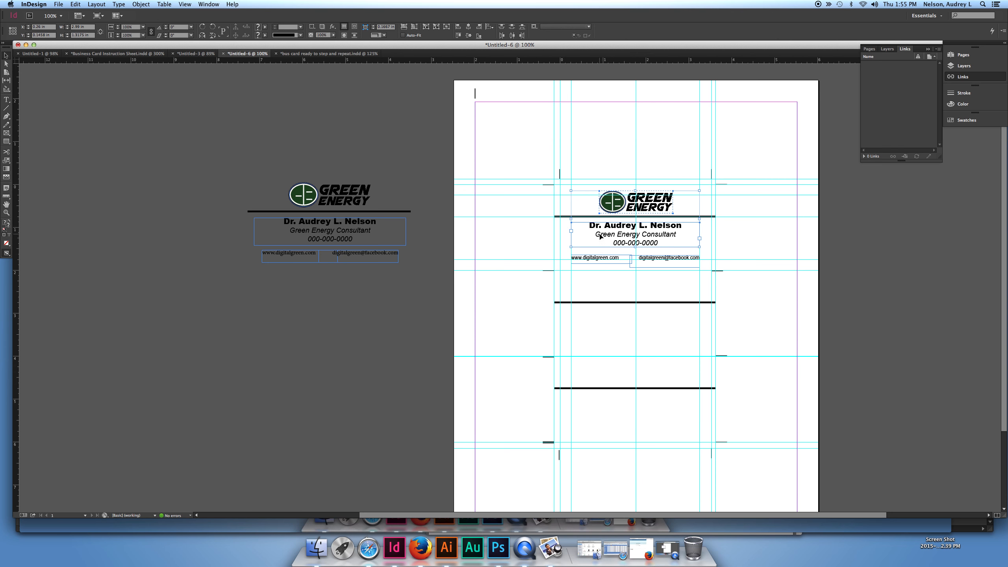
shift+click(597, 260)
shift+click(652, 263)
click(141, 4)
click(141, 4)
click(141, 4)
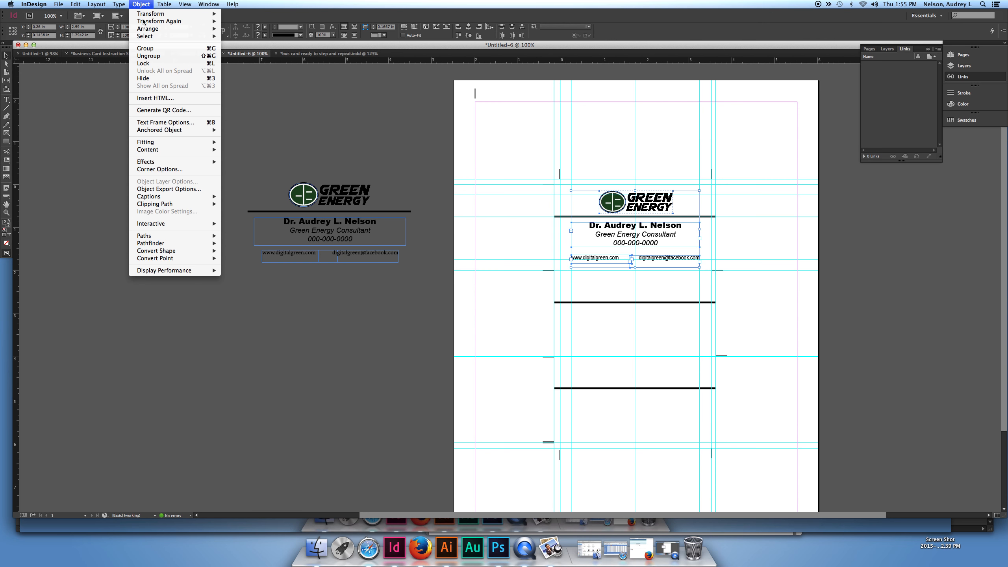
click(147, 50)
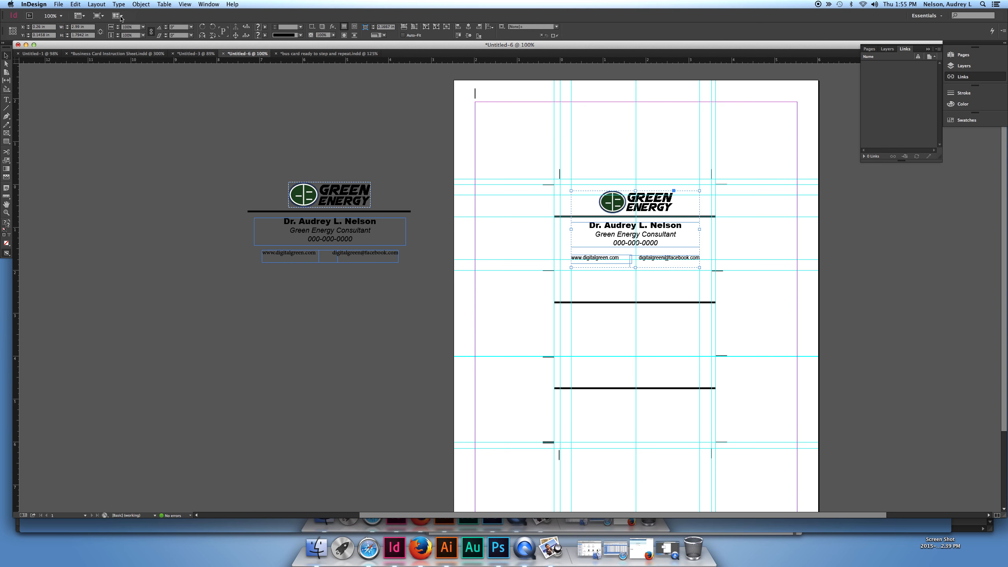
Step and repeat the grouped card content with a count of 2, a 2 in vertical offset and a 0 in horizontal offset
click(75, 4)
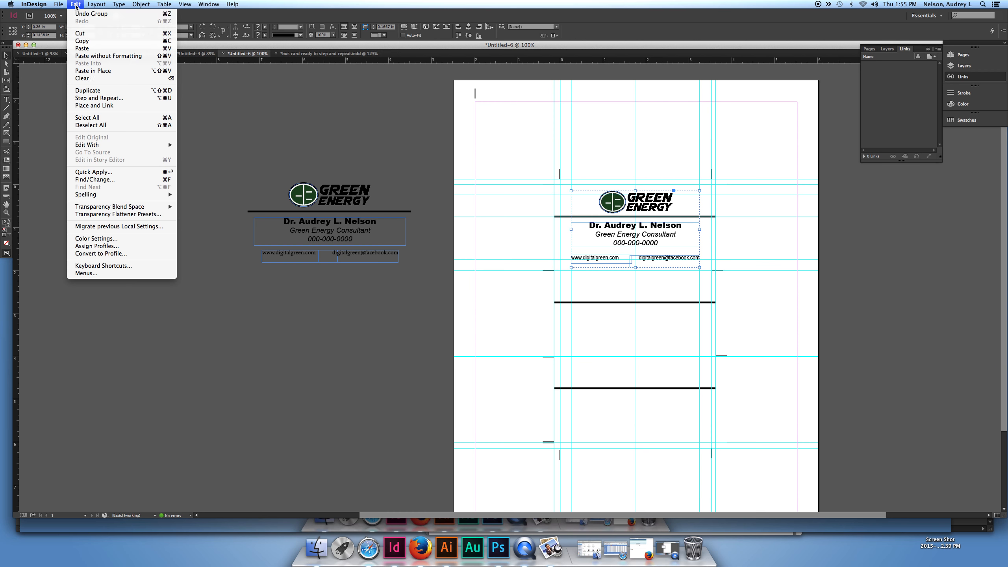
click(86, 41)
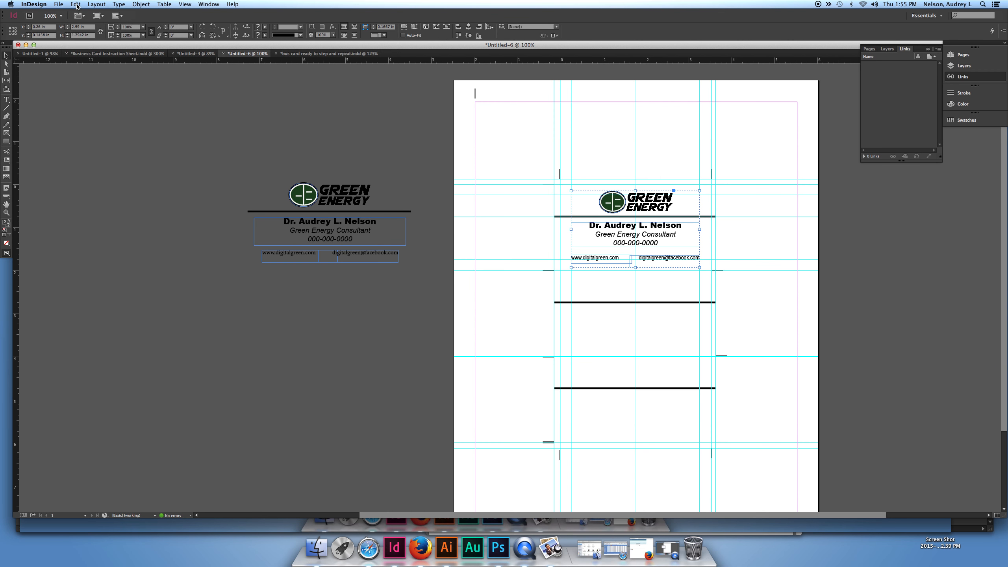
click(77, 5)
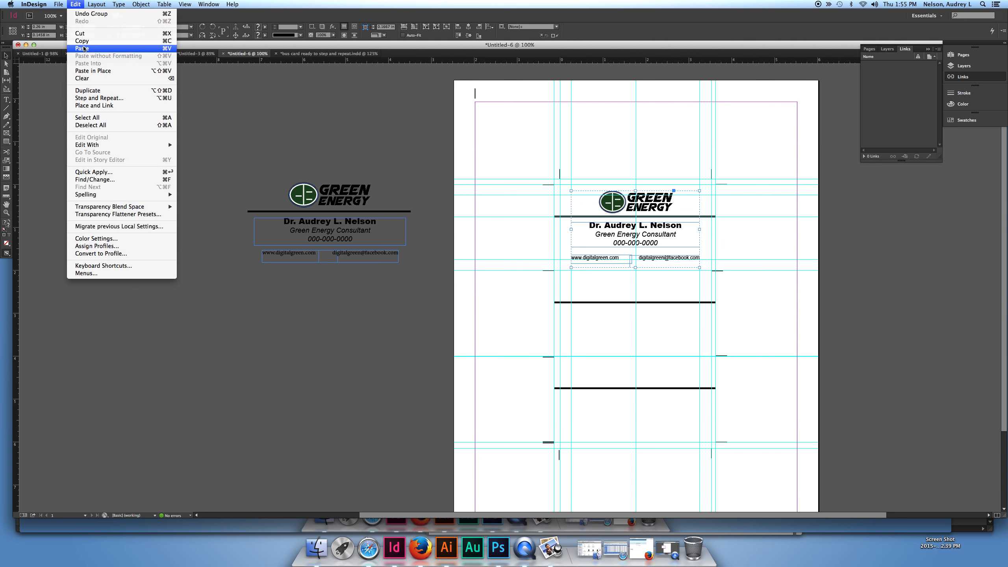
click(98, 98)
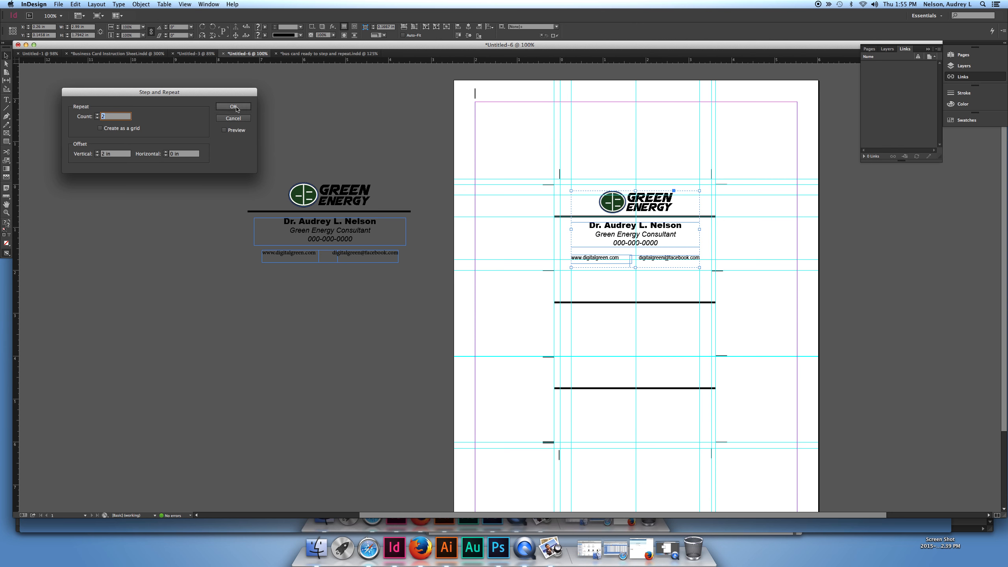
click(234, 106)
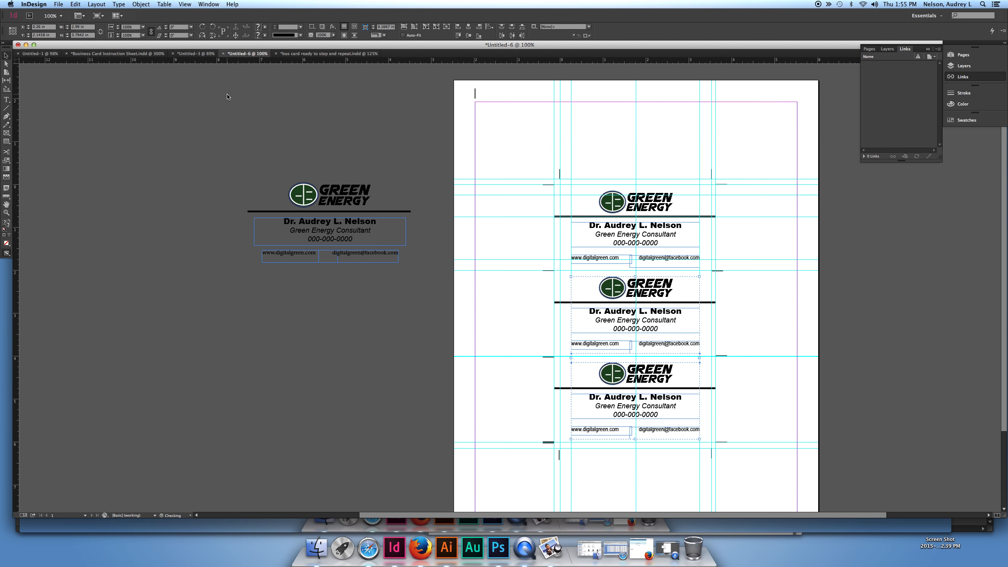
click(238, 100)
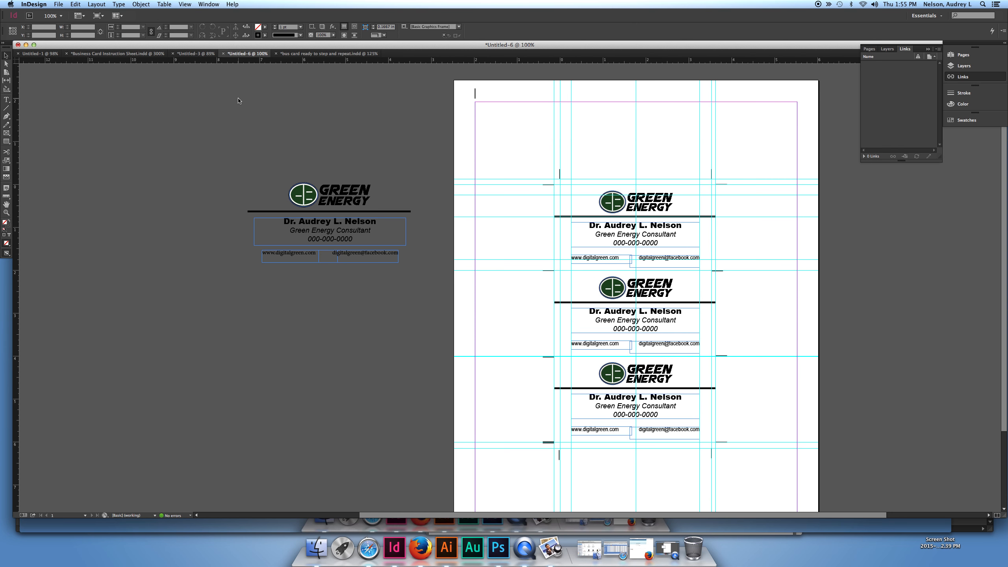